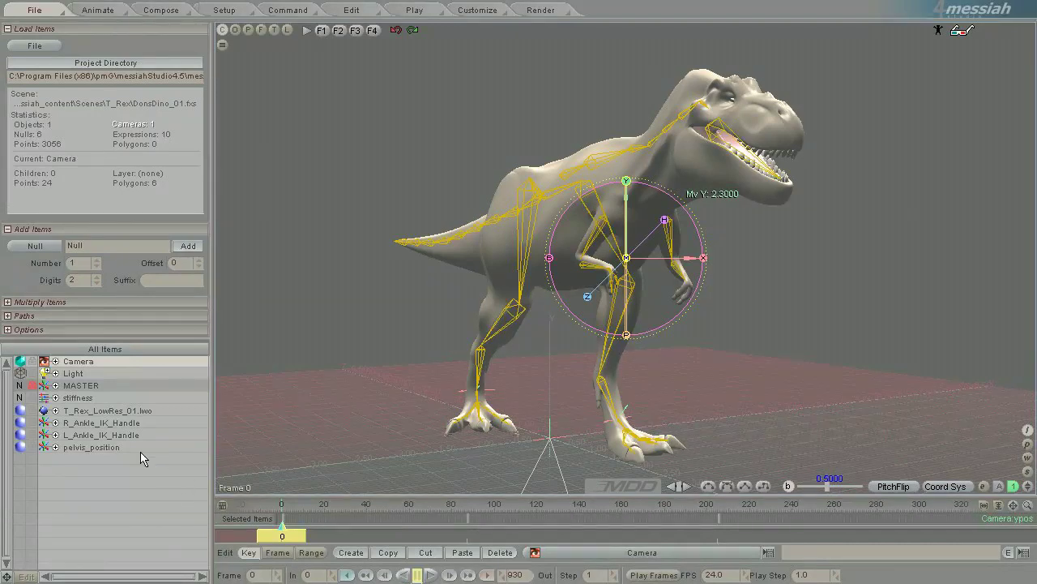
Step: Select the T-Rex, scrub through its animation, and set the scene's end frame to 300
click(123, 411)
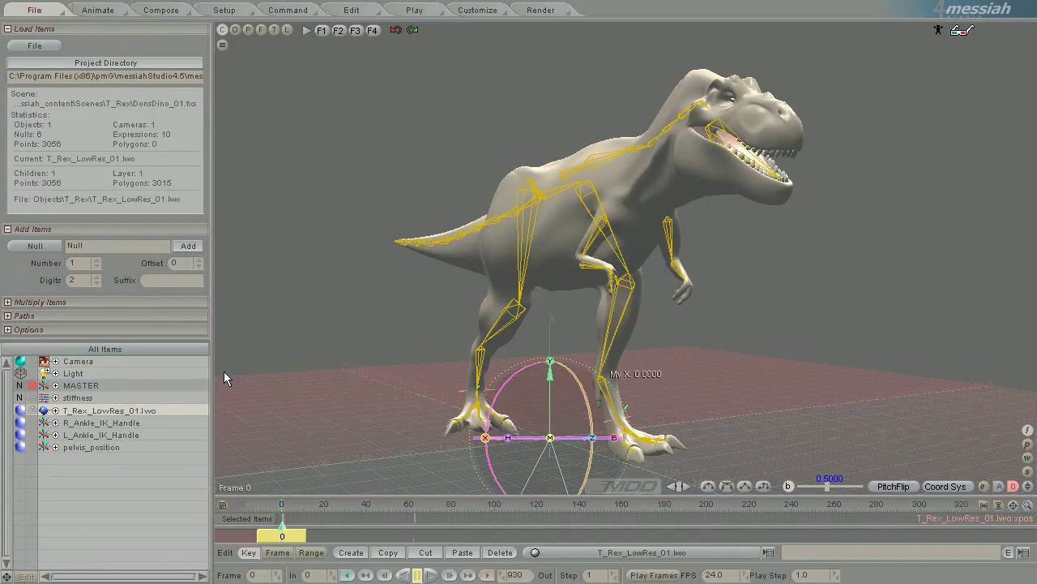
mouse_move(282, 536)
mouse_down()
mouse_move(573, 536)
mouse_move(471, 536)
mouse_up()
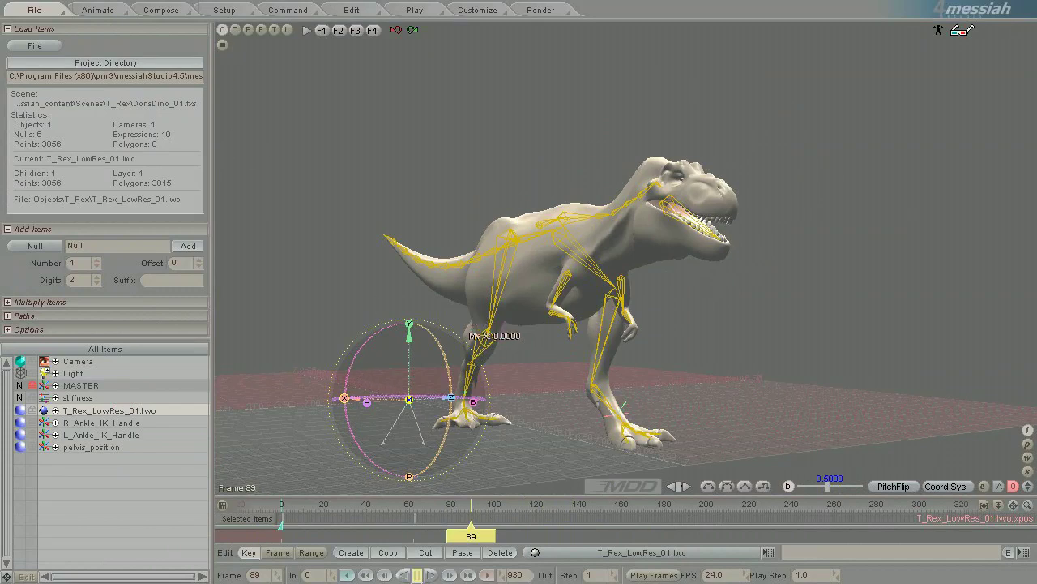
click(515, 575)
text(300)
key(Return)
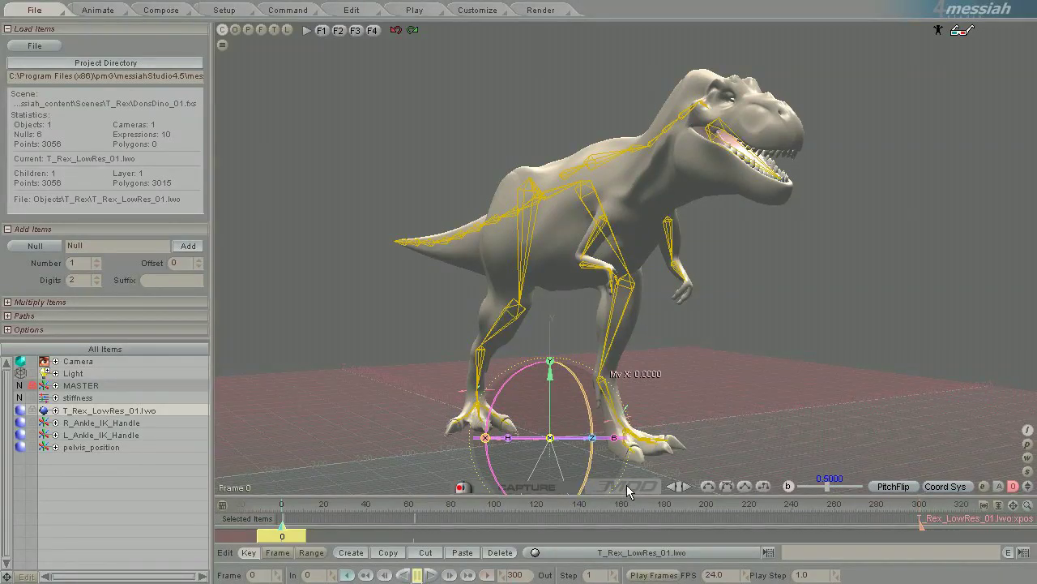
Step: Capture the 300-frame T-Rex animation to MDD with the viewport MDD button
click(627, 485)
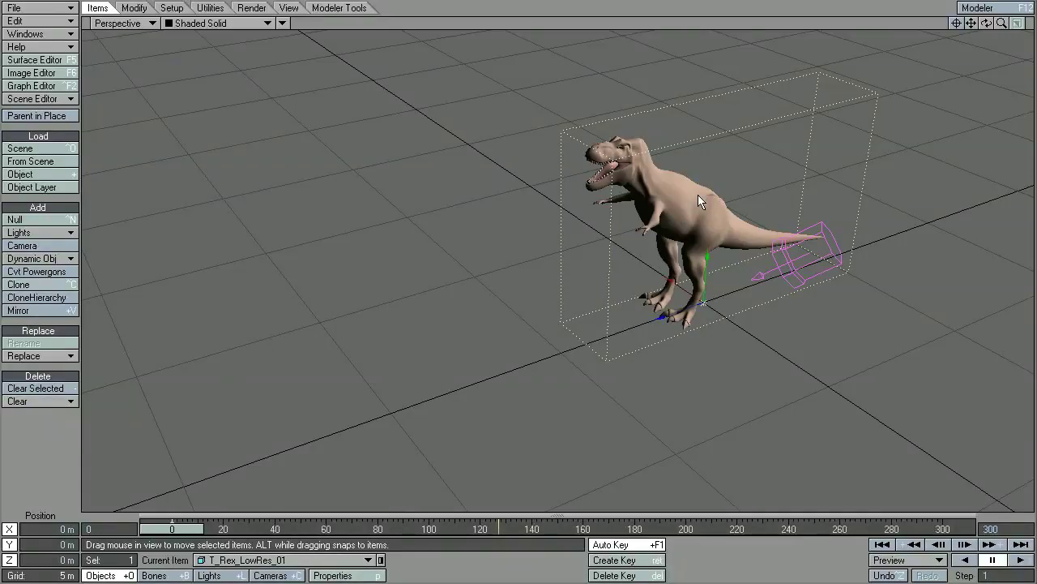
Step: Add an MD_Plug displacement to the T-Rex in its Deform properties
click(346, 576)
click(291, 146)
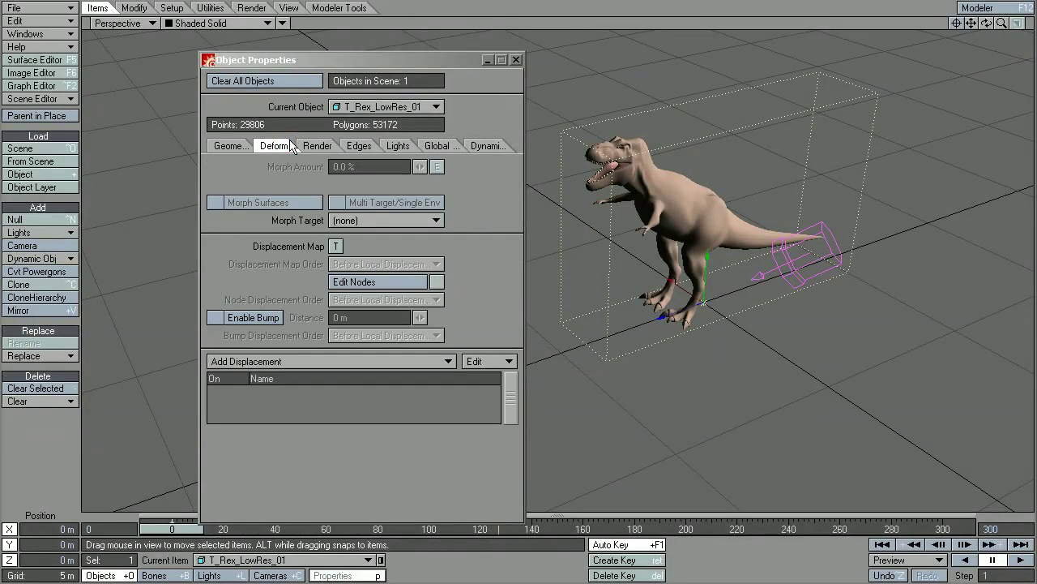
click(296, 361)
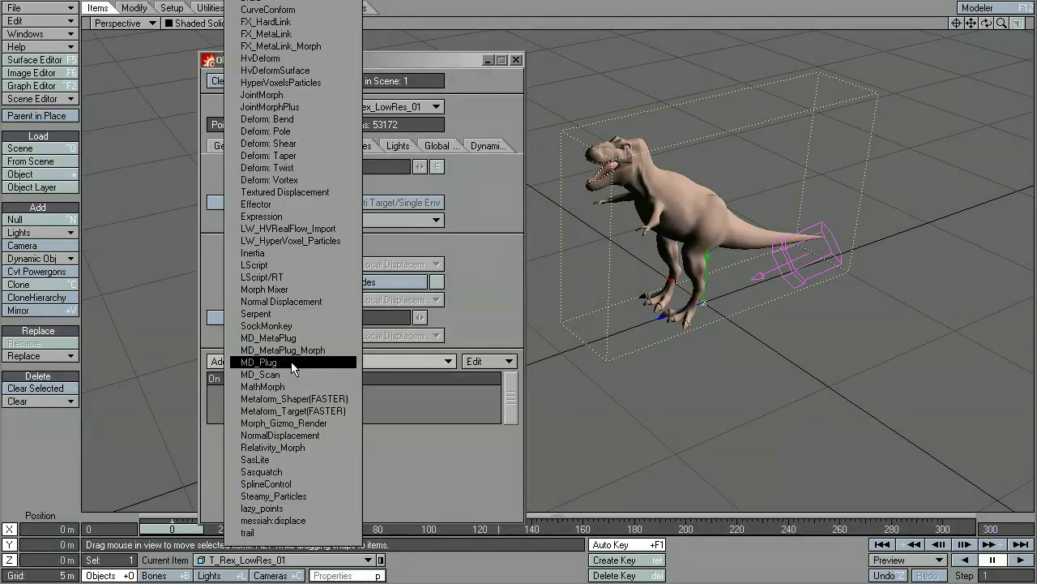
click(263, 364)
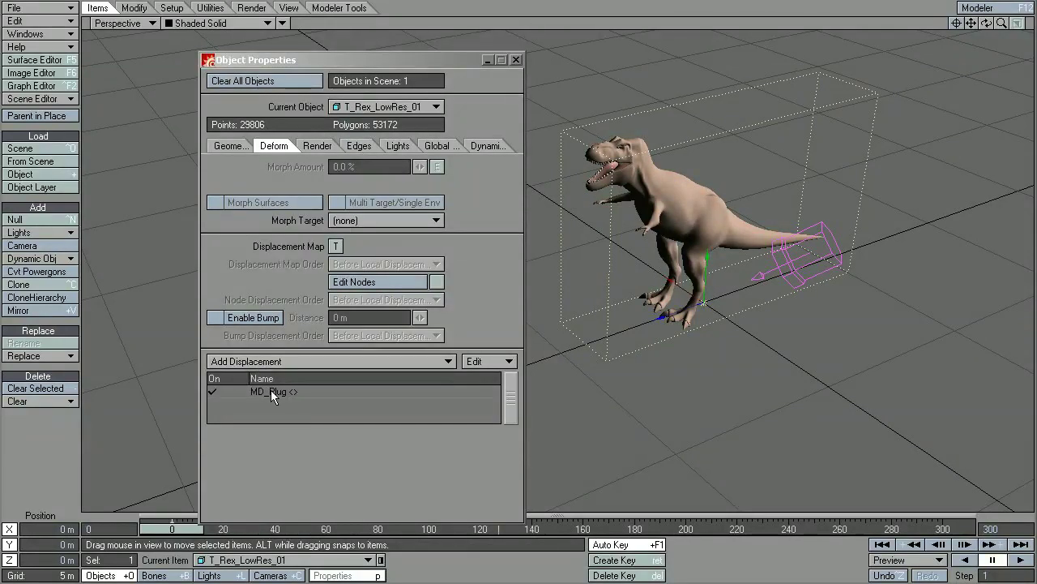
click(272, 390)
Step: Load T_Rex_LowRes_01.lwo.mdd into the MD_Plug settings and confirm
double_click(272, 391)
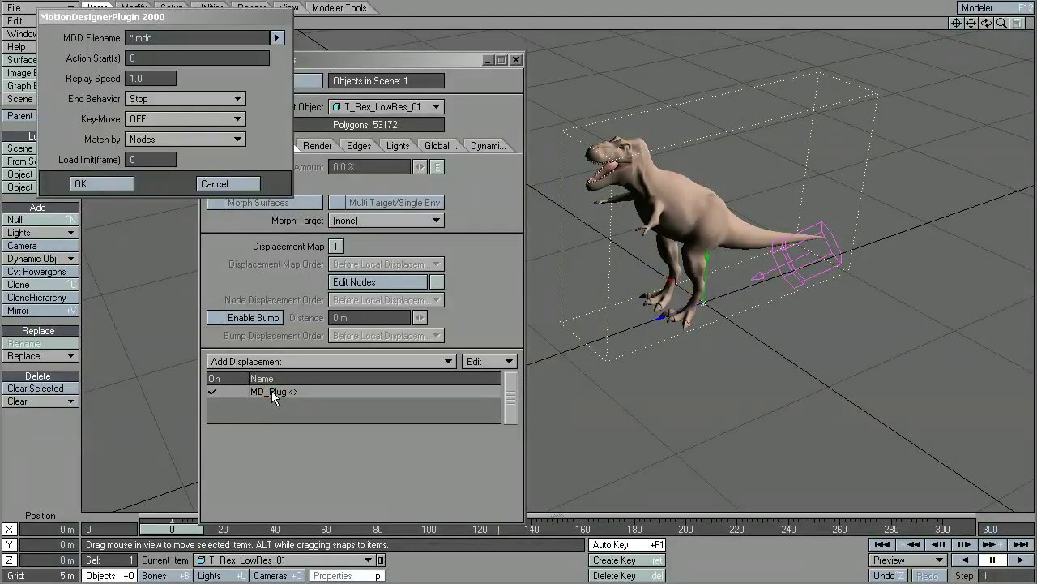
click(279, 35)
click(163, 58)
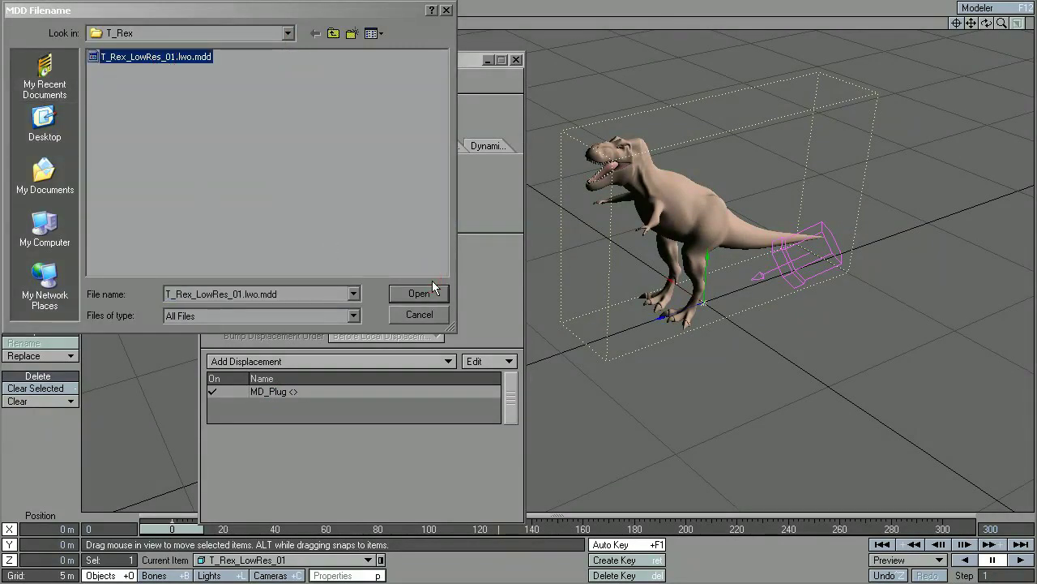
click(430, 288)
click(98, 184)
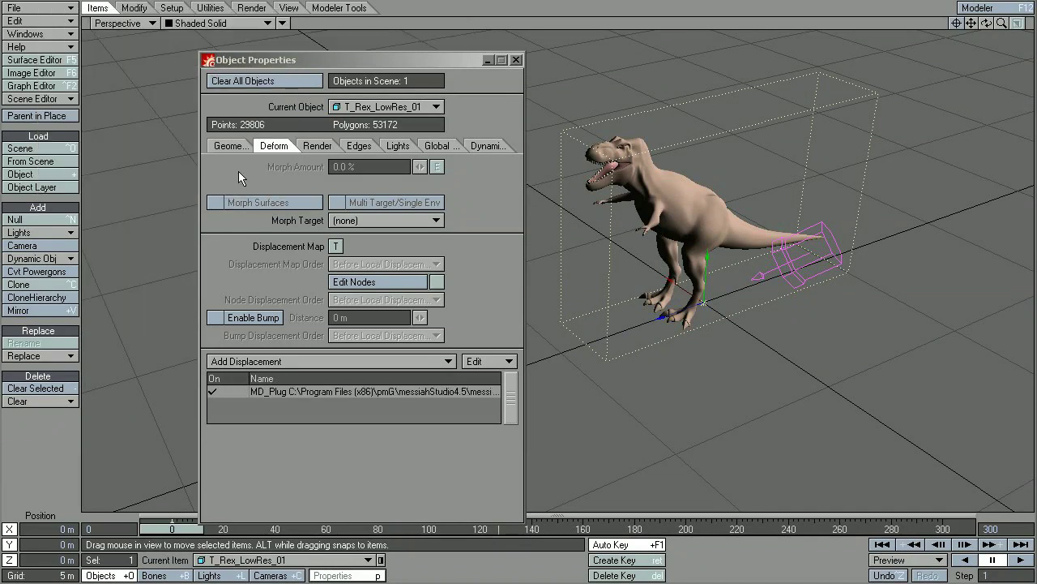
Step: Set the T-Rex's Subdivision Order to Last and close Object Properties
click(233, 147)
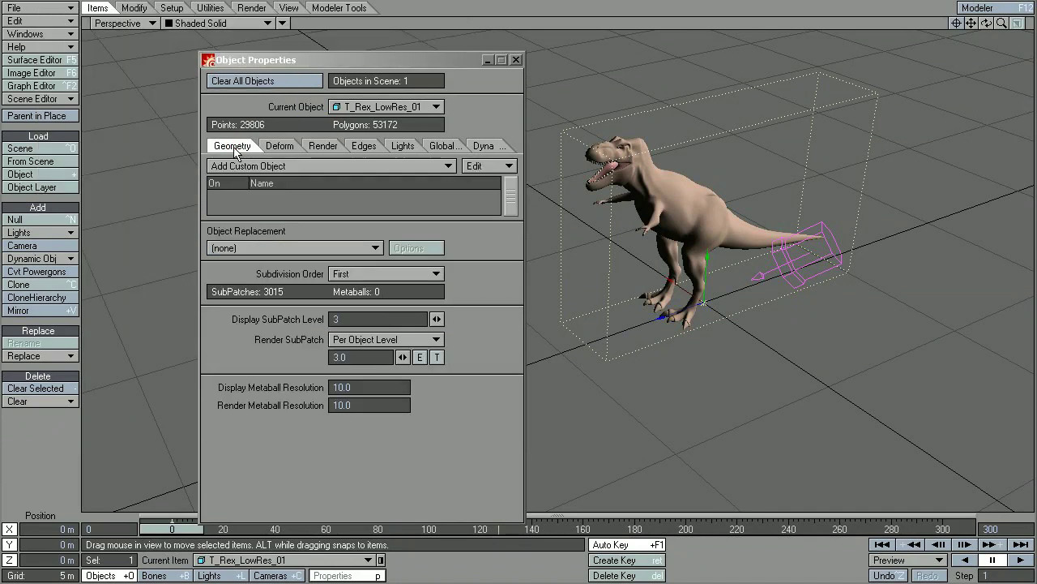
click(334, 273)
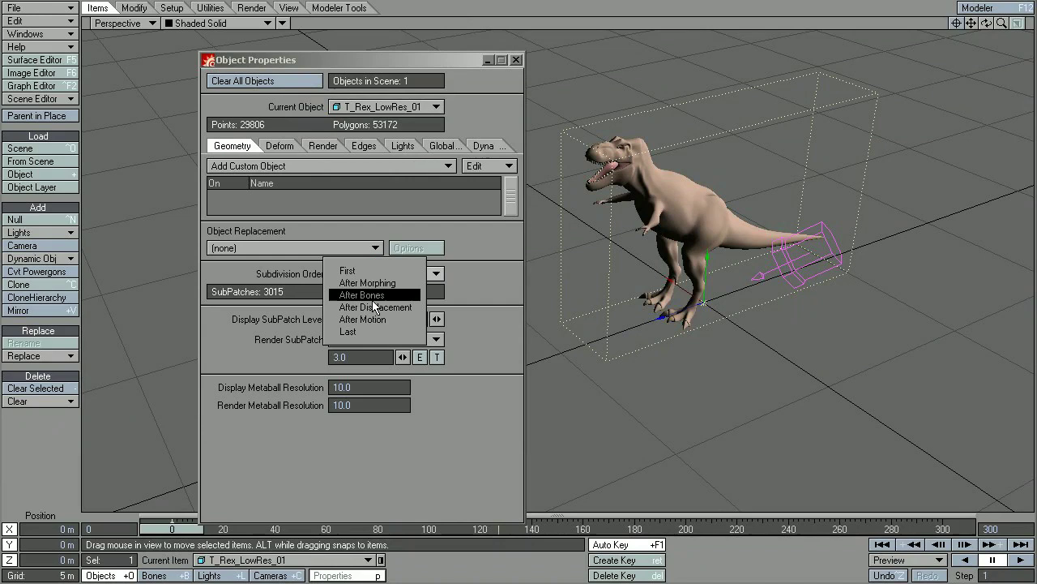
click(374, 331)
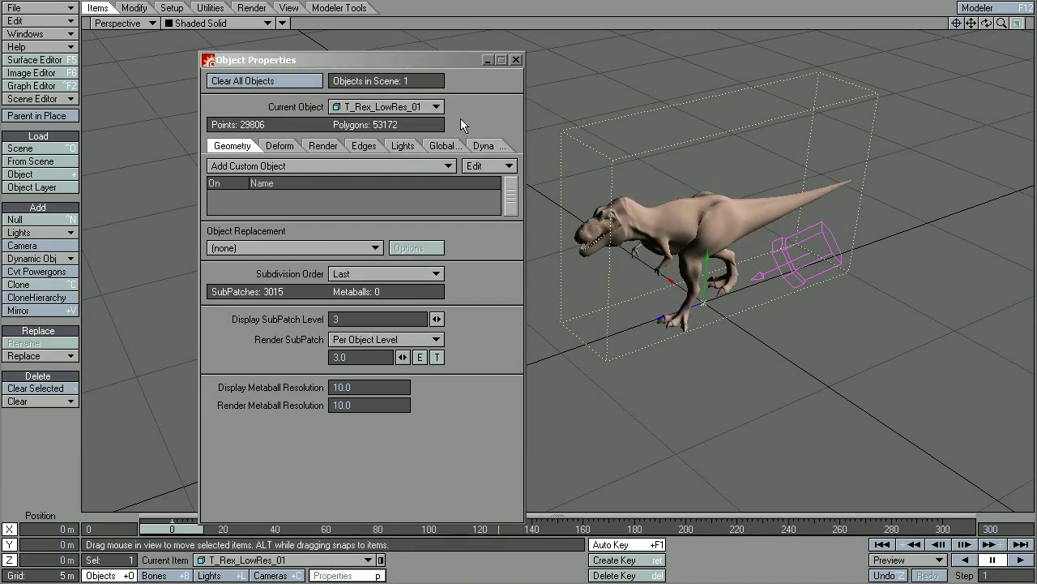
click(516, 61)
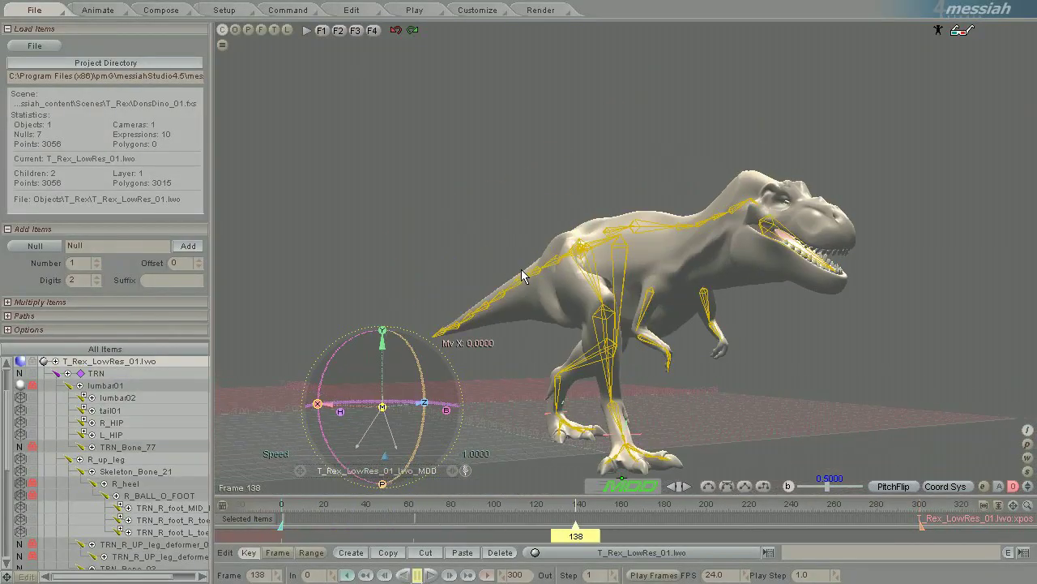
Step: Key TRN_JAW pitch at frames 99 and 121 to open the jaw wider, then review playback
click(766, 235)
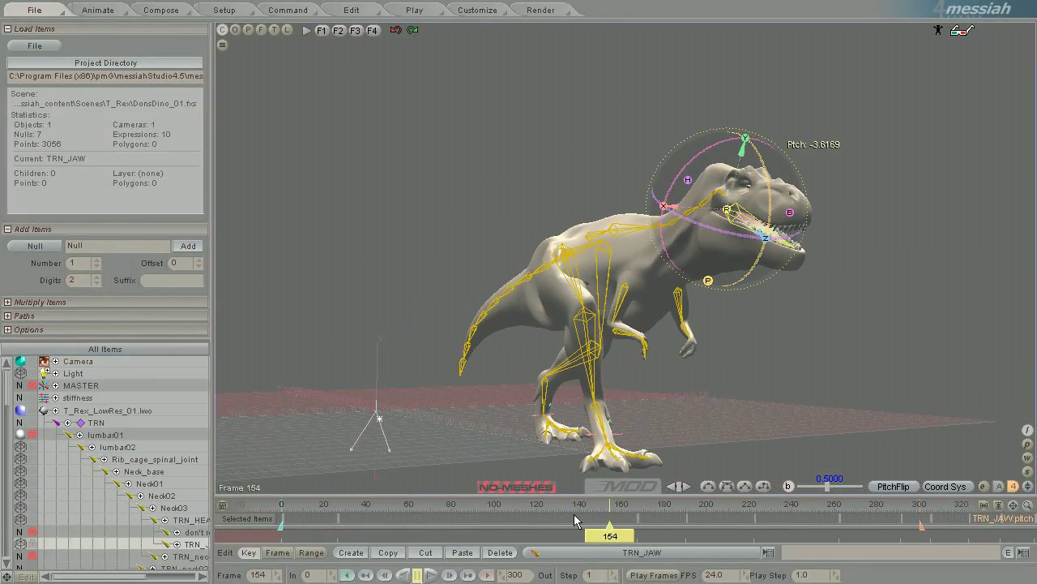
drag(594, 493, 599, 395)
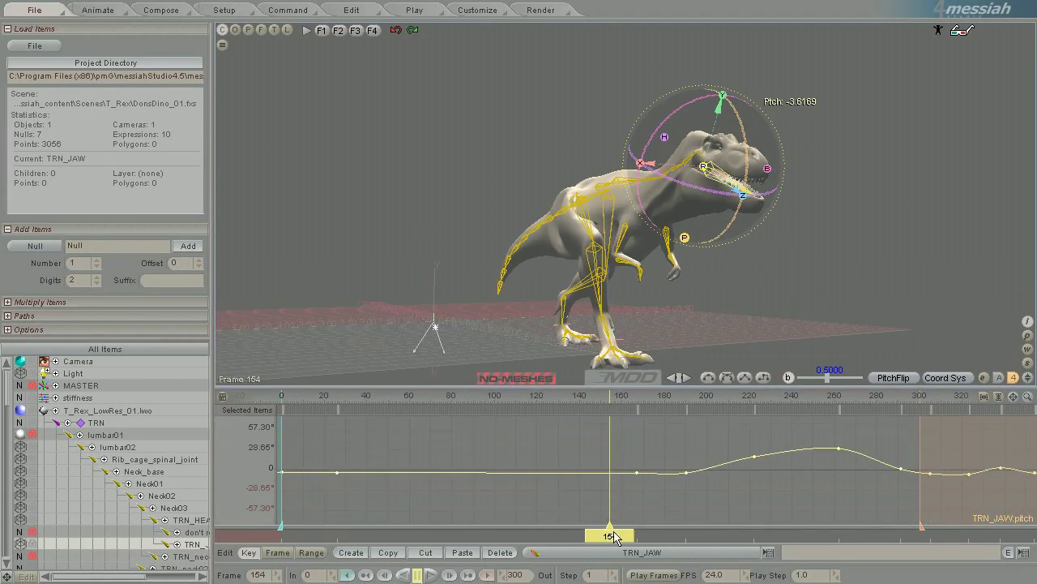
mouse_move(615, 537)
mouse_down()
mouse_move(484, 537)
mouse_move(539, 537)
mouse_up()
key(Up)
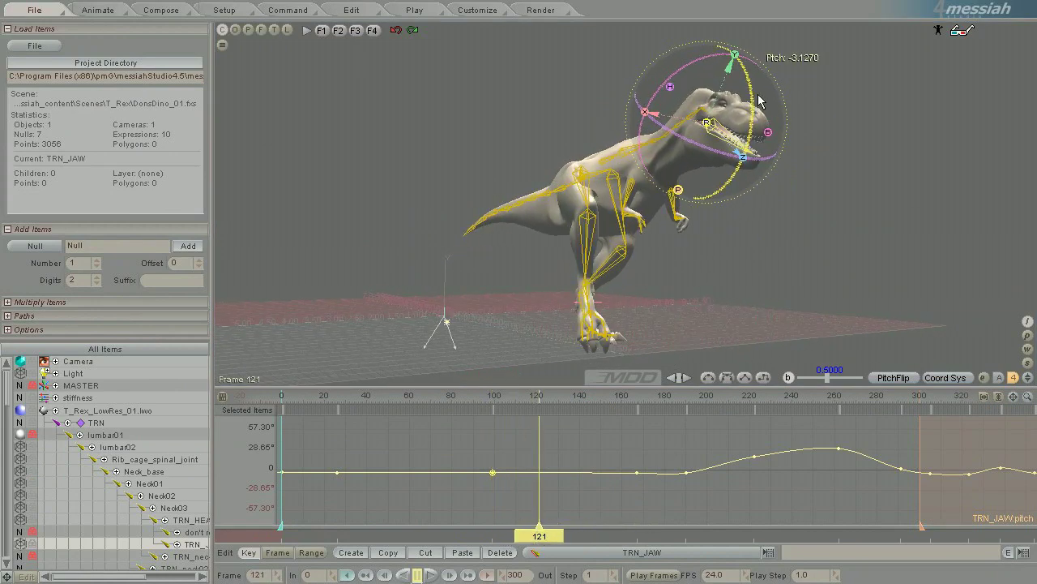
drag(759, 101, 735, 246)
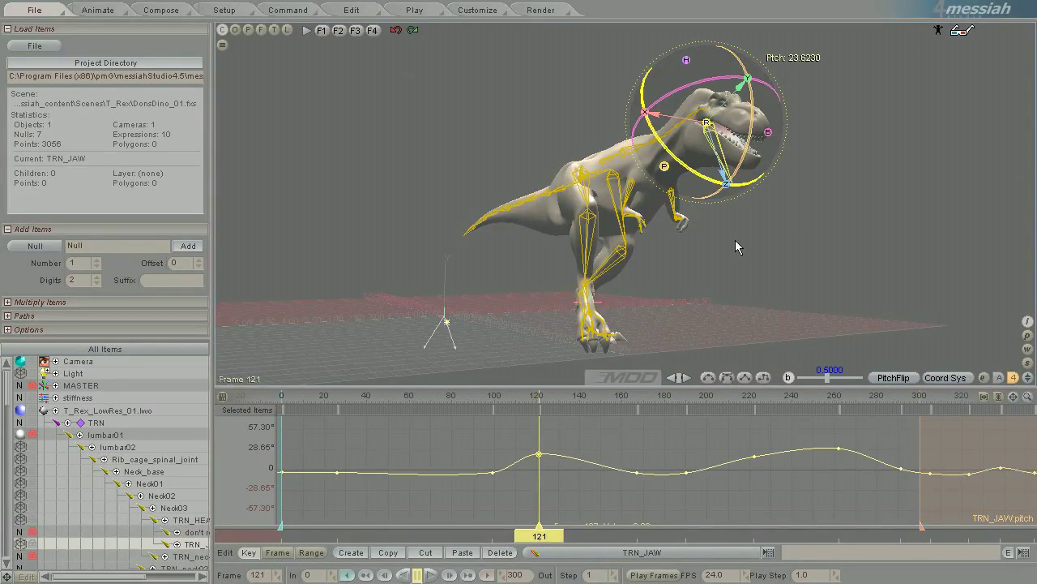
click(430, 575)
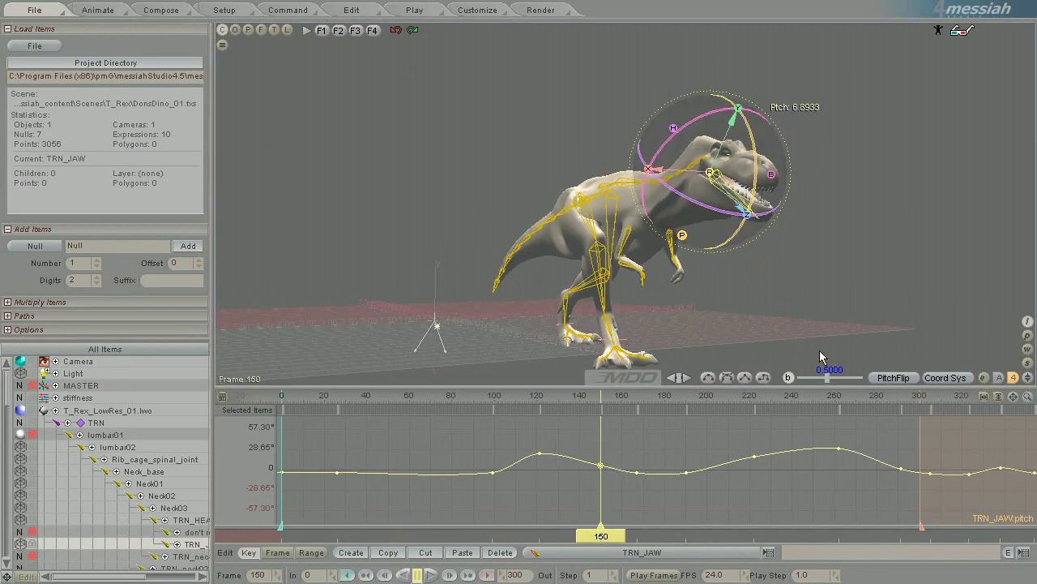
mouse_move(819, 357)
mouse_down()
mouse_move(511, 276)
mouse_move(391, 328)
mouse_up()
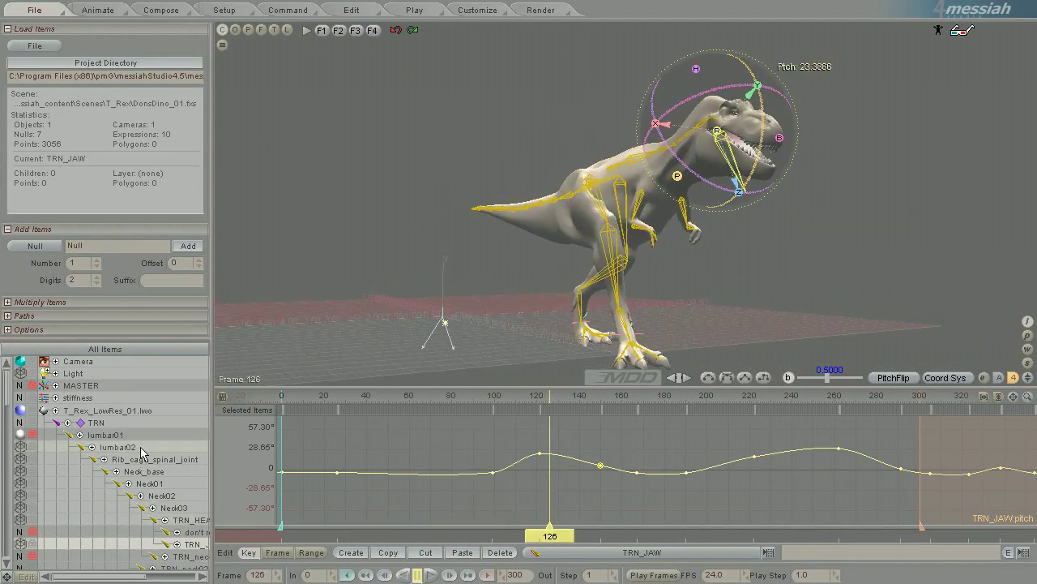
Step: Select T_Rex_LowRes_01.lwo, reset the MDD capture, and re-capture the jaw-edited animation
click(140, 412)
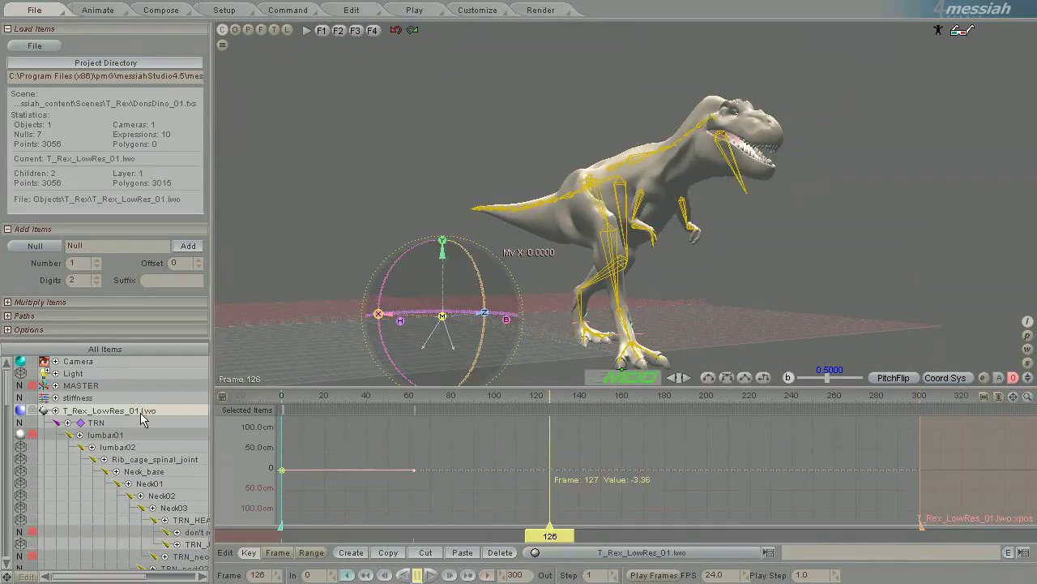
click(640, 380)
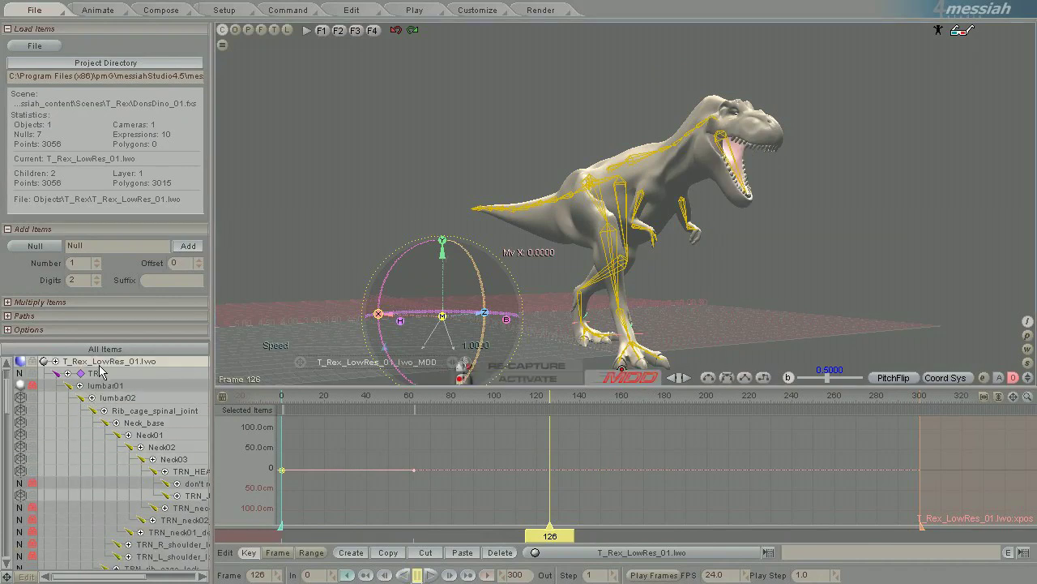
click(640, 380)
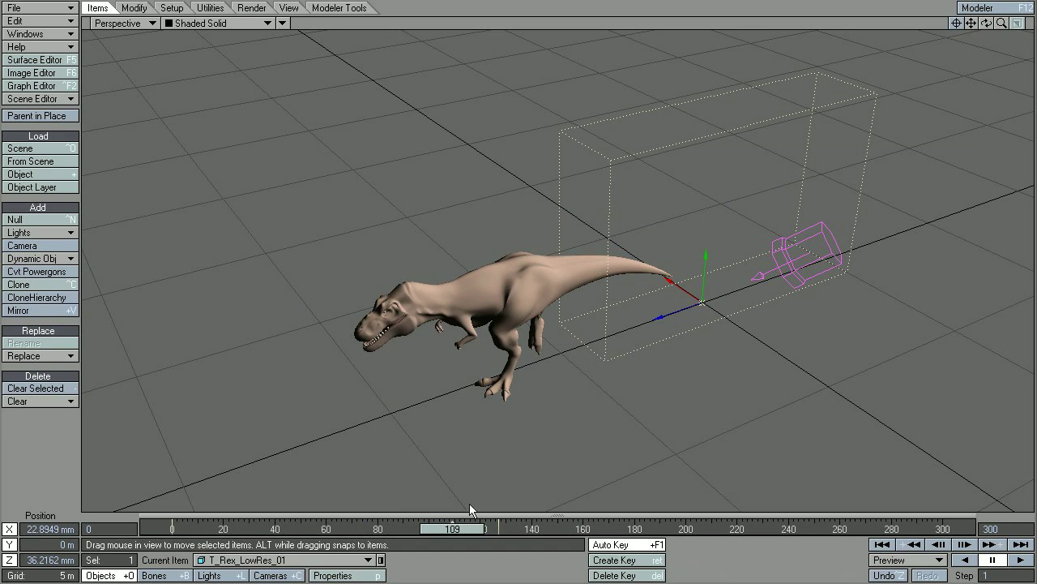
Step: Reopen and confirm the T-Rex's MD_Plug settings to reload the MDD, then close properties
click(333, 574)
click(280, 145)
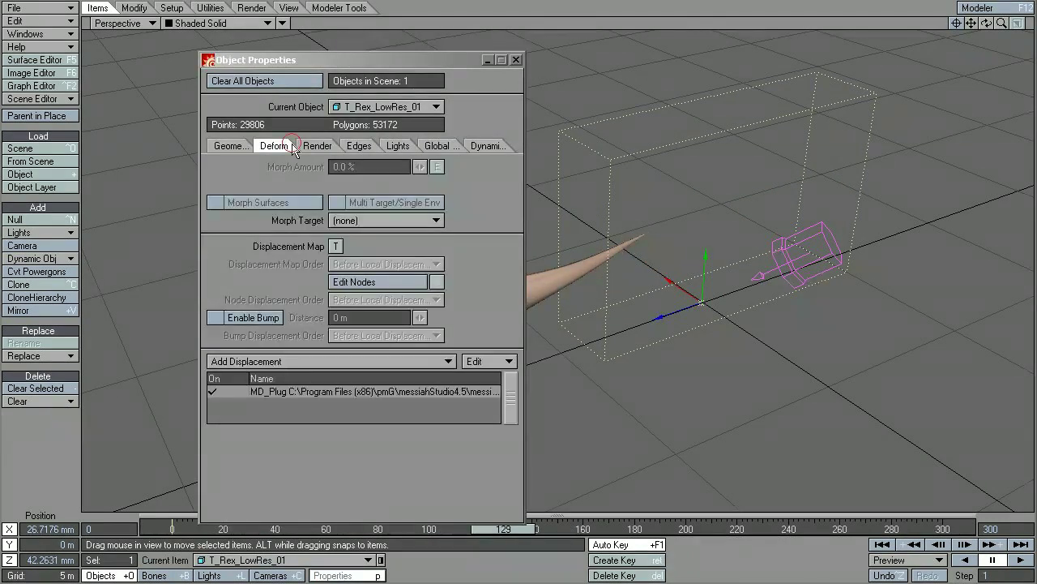
double_click(417, 390)
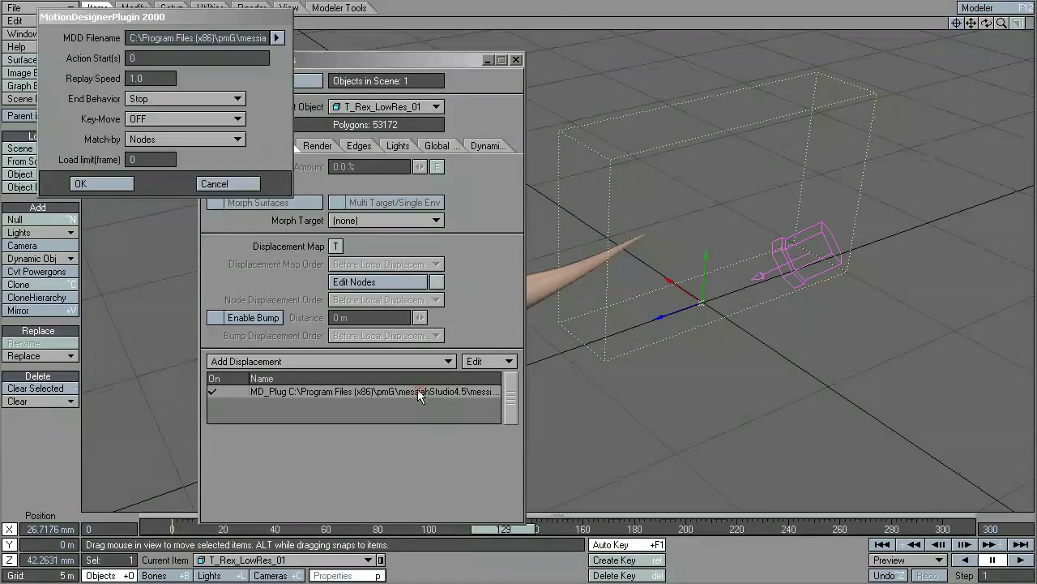
click(111, 180)
click(517, 61)
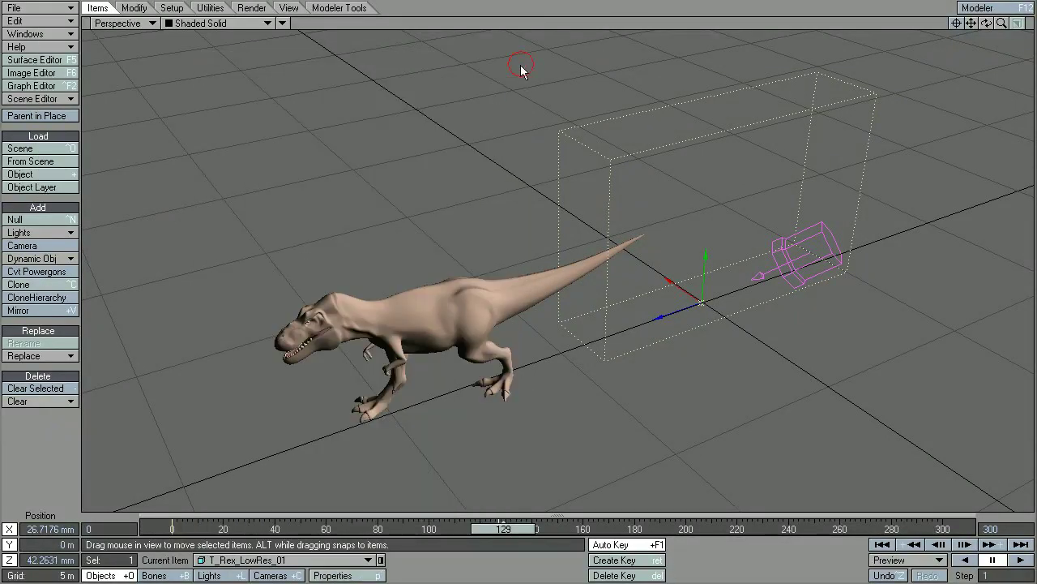